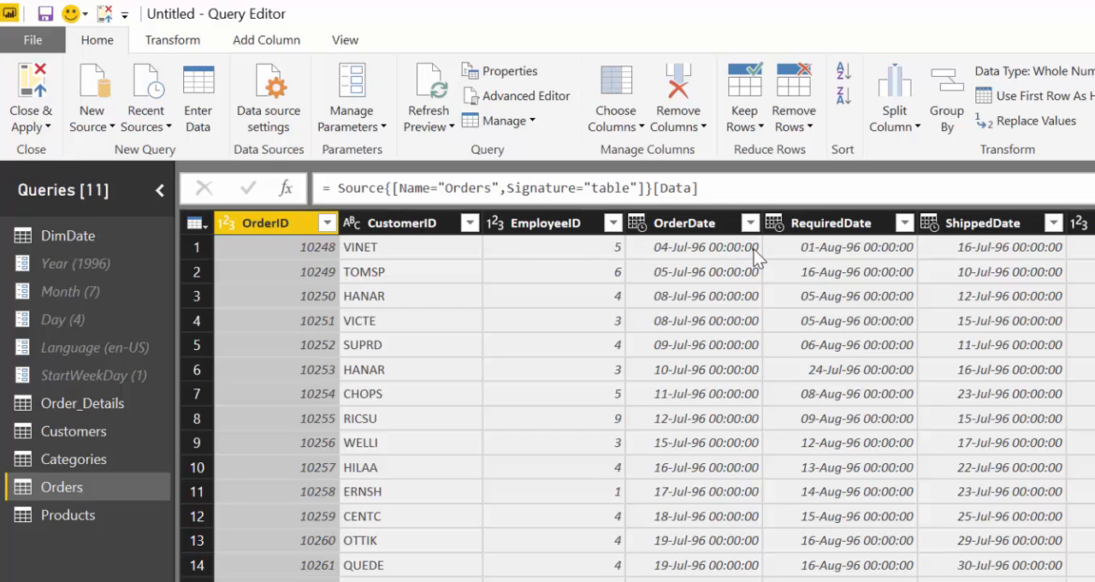
- Split the OrderDate column of the Orders query by delimiter, using a space
left_click(699, 224)
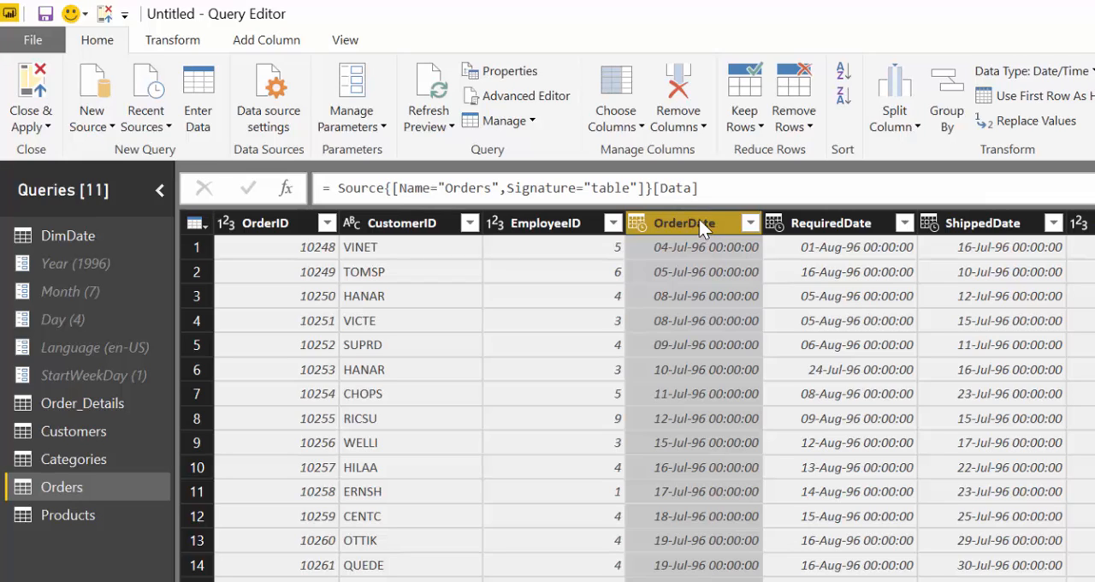
left_click(909, 125)
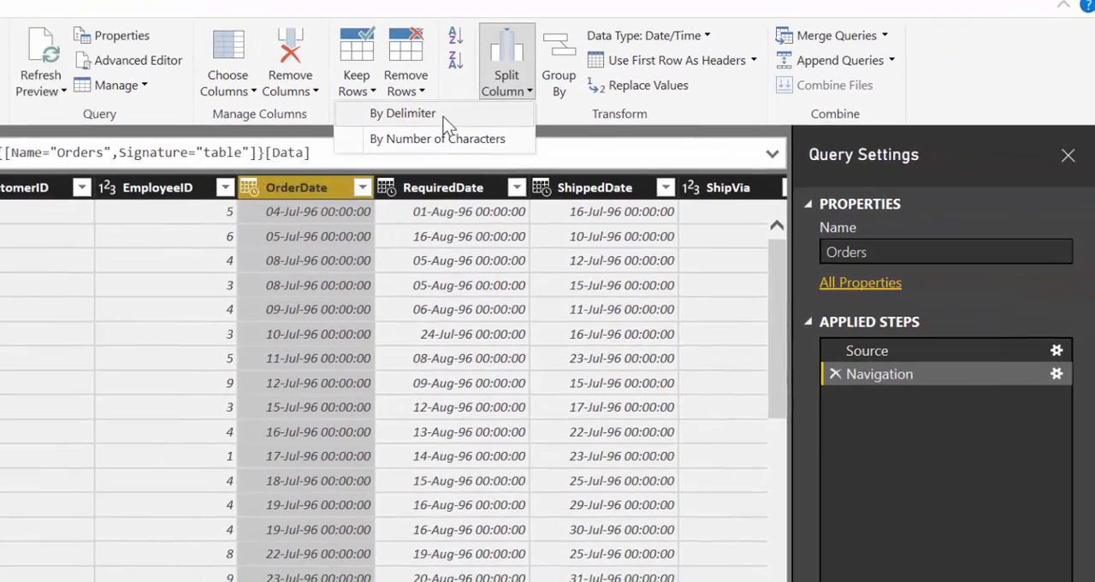
left_click(444, 120)
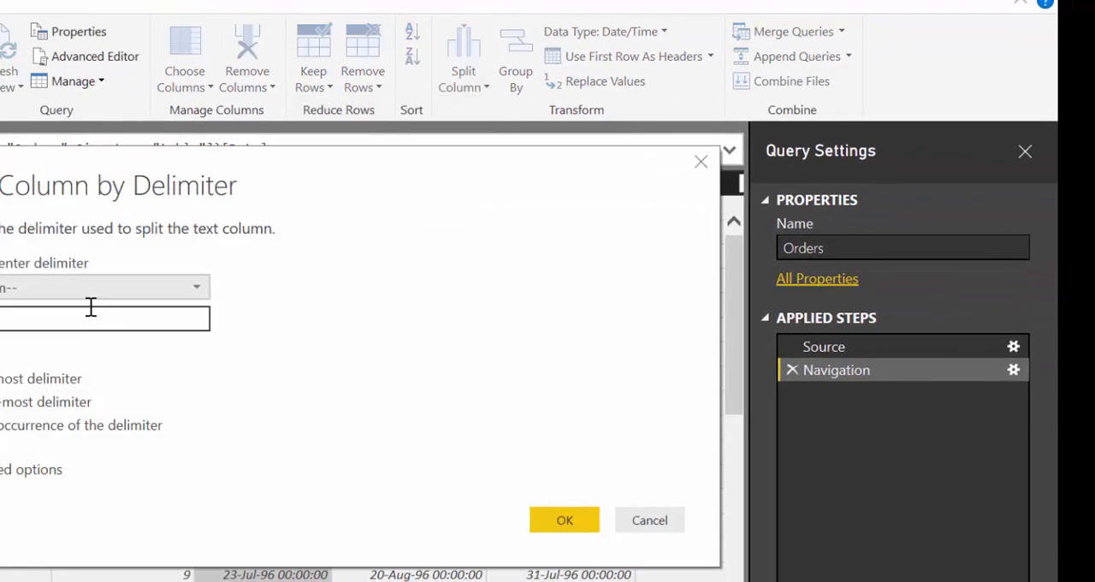
left_click(87, 289)
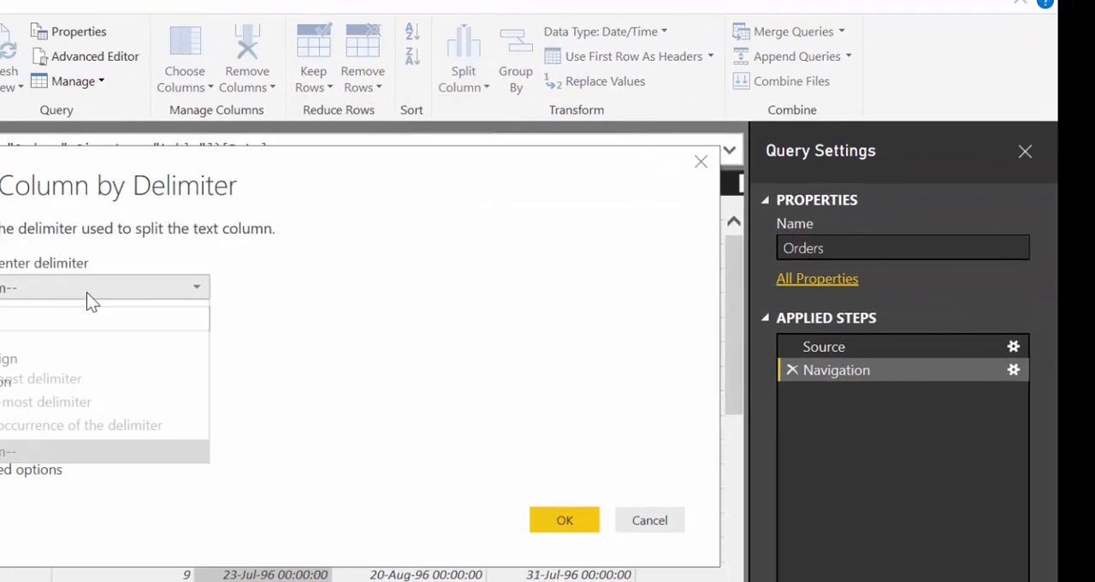
left_click(9, 403)
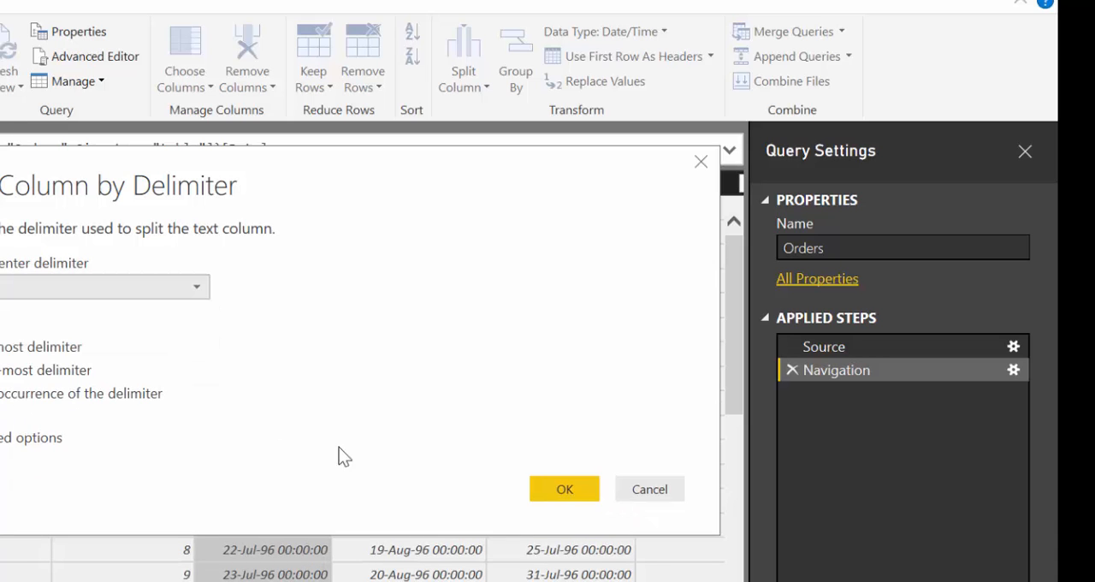
left_click(564, 491)
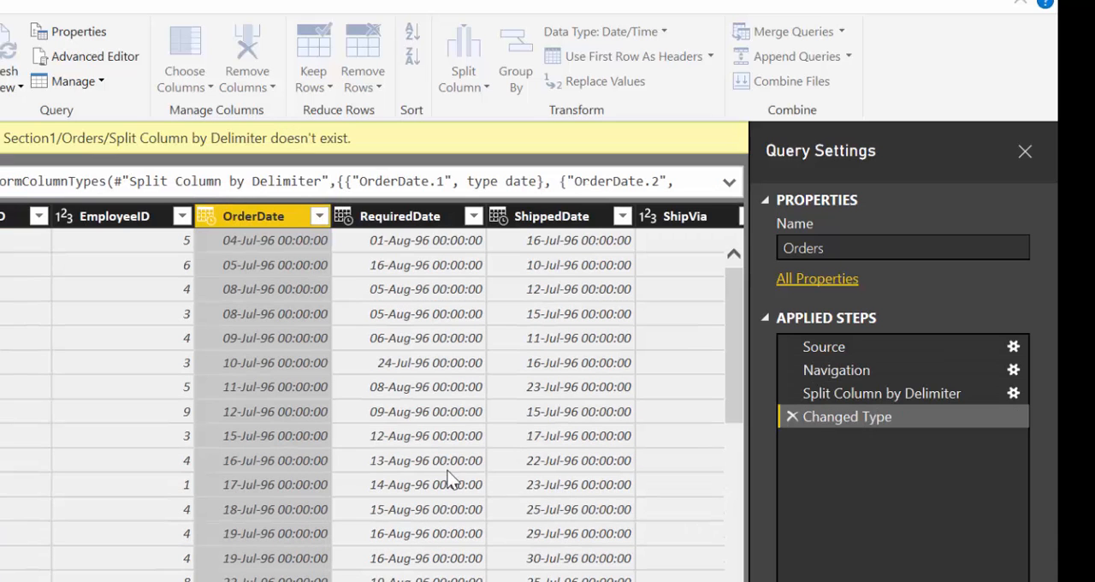
- Remove the OrderDate.2 column that holds the time part of the order date
left_click(461, 184)
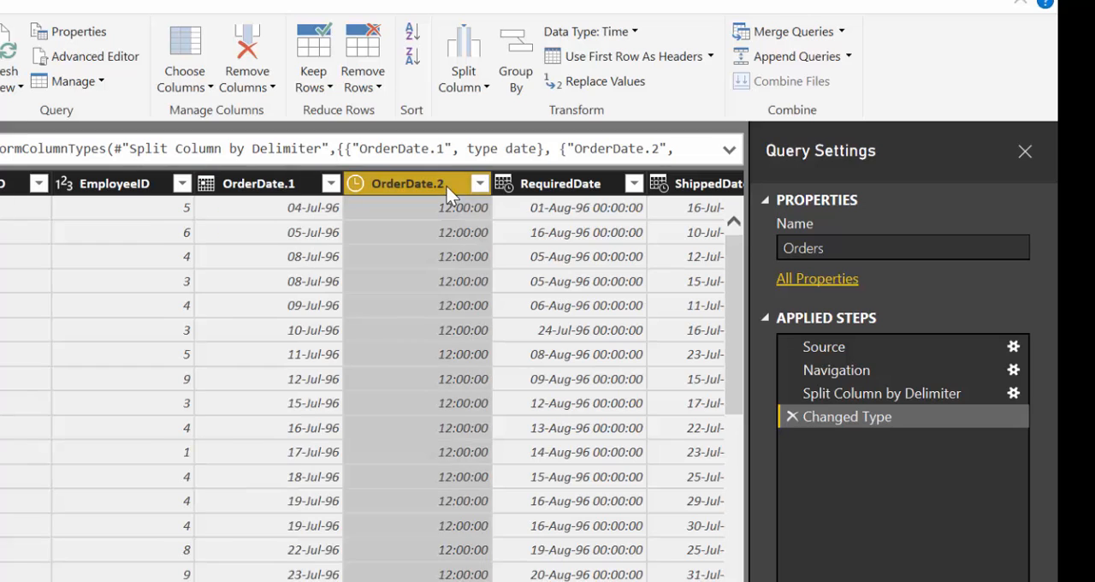
right_click(462, 185)
left_click(495, 227)
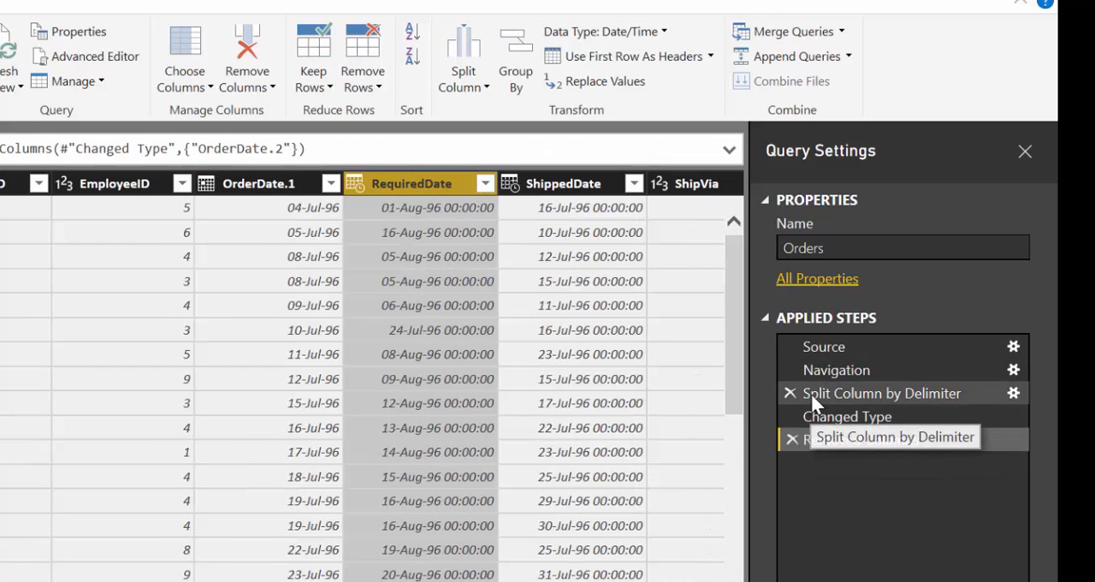
- Delete the column removal, Changed Type and Split Column by Delimiter steps from the Orders query's applied steps
left_click(789, 439)
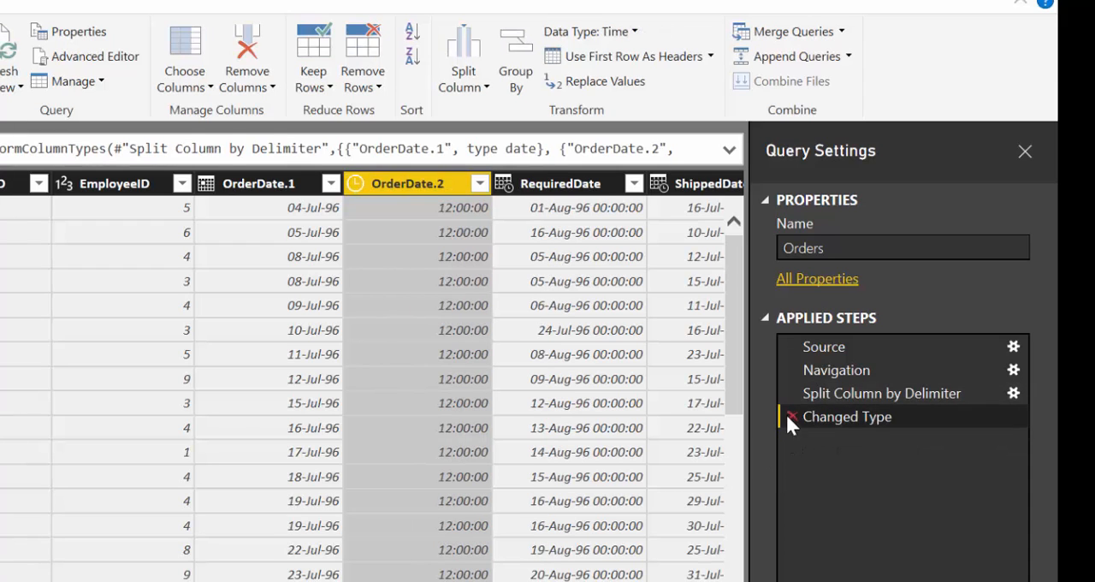
left_click(791, 416)
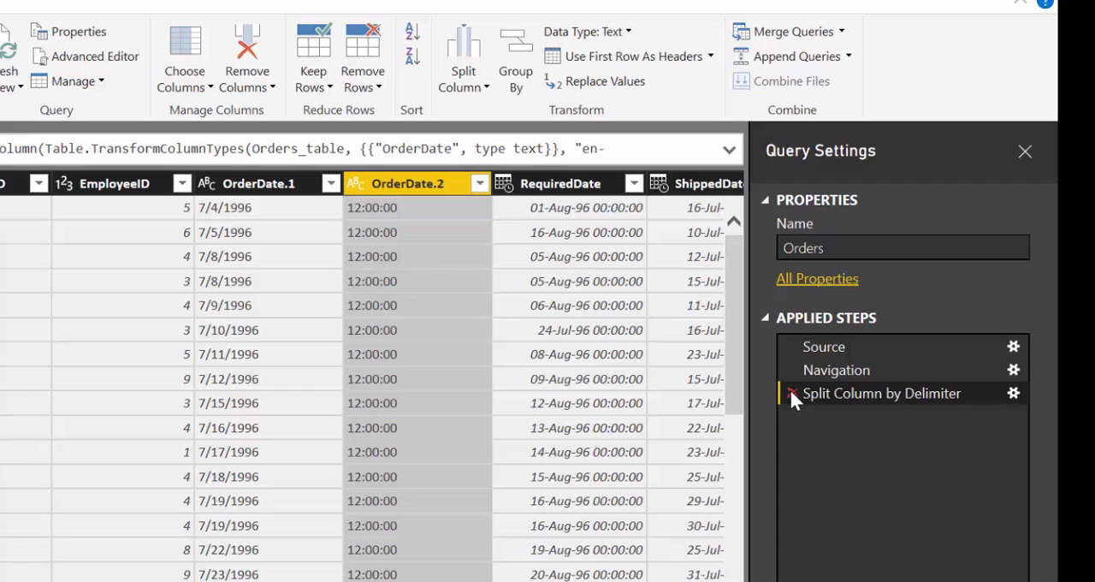
left_click(791, 393)
left_click(206, 183)
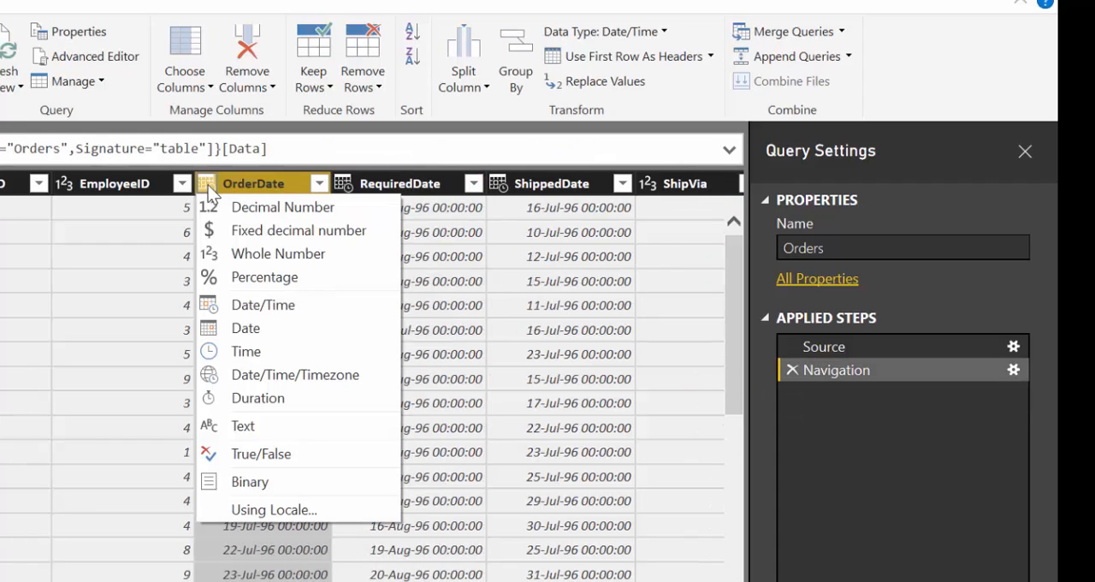
left_click(316, 513)
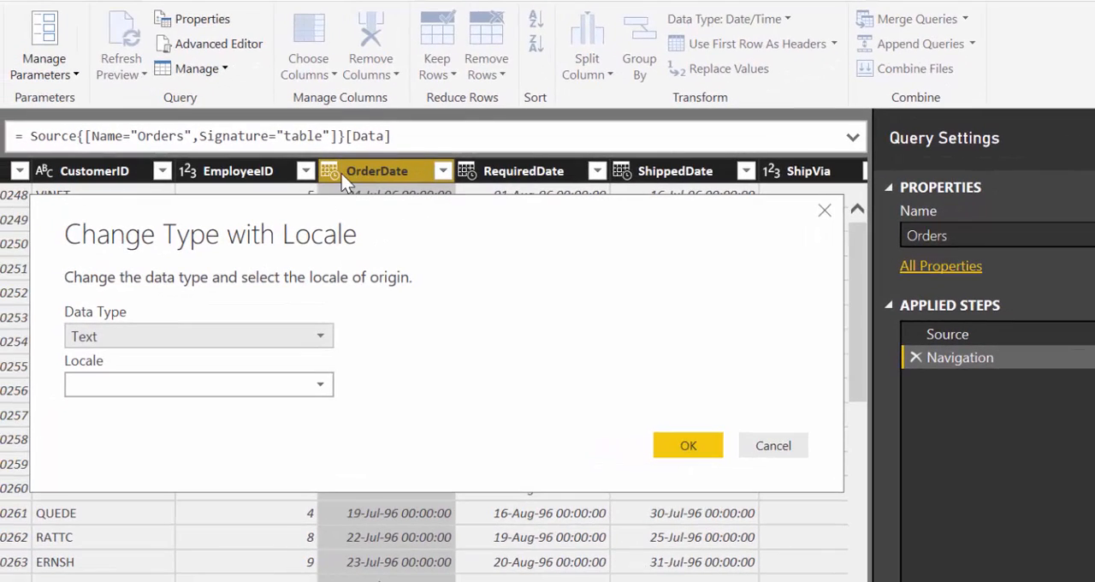
left_click(147, 340)
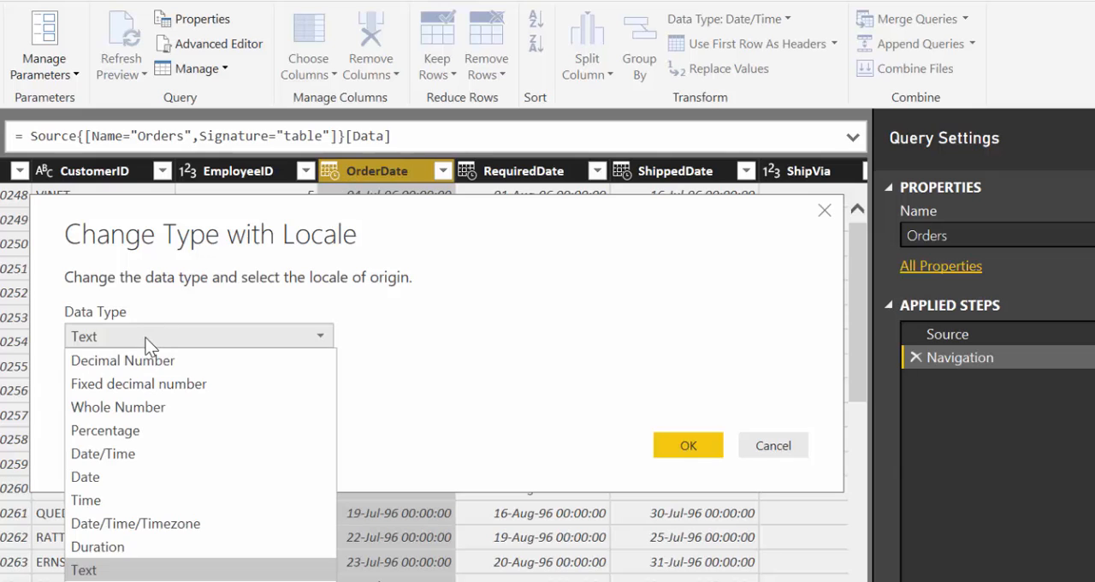
left_click(777, 446)
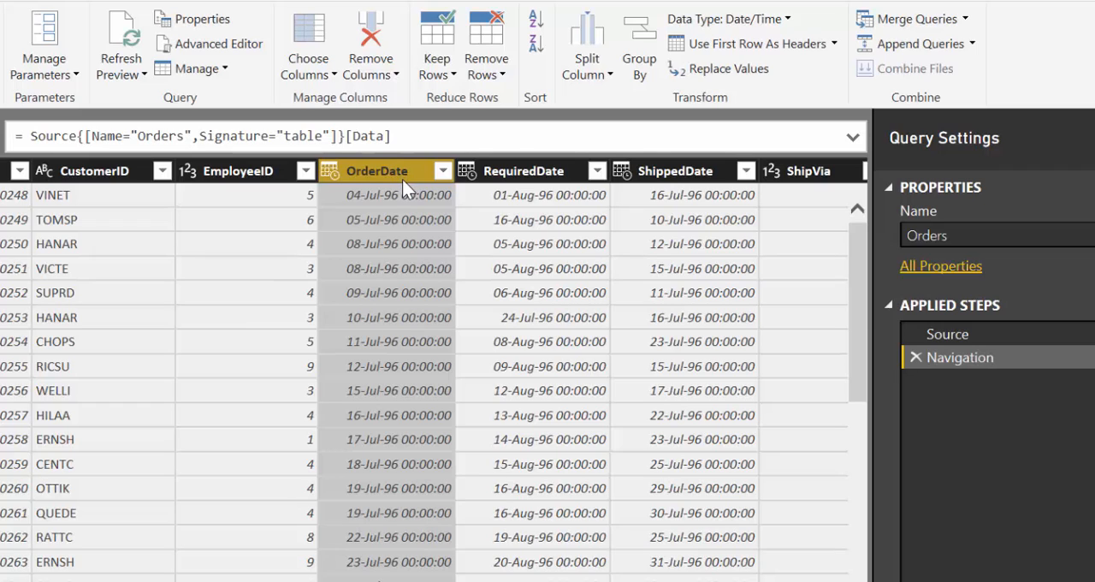
- Extract the text before a space delimiter in the OrderDate column and expand the formula bar to show the full formula
left_click(1, 2)
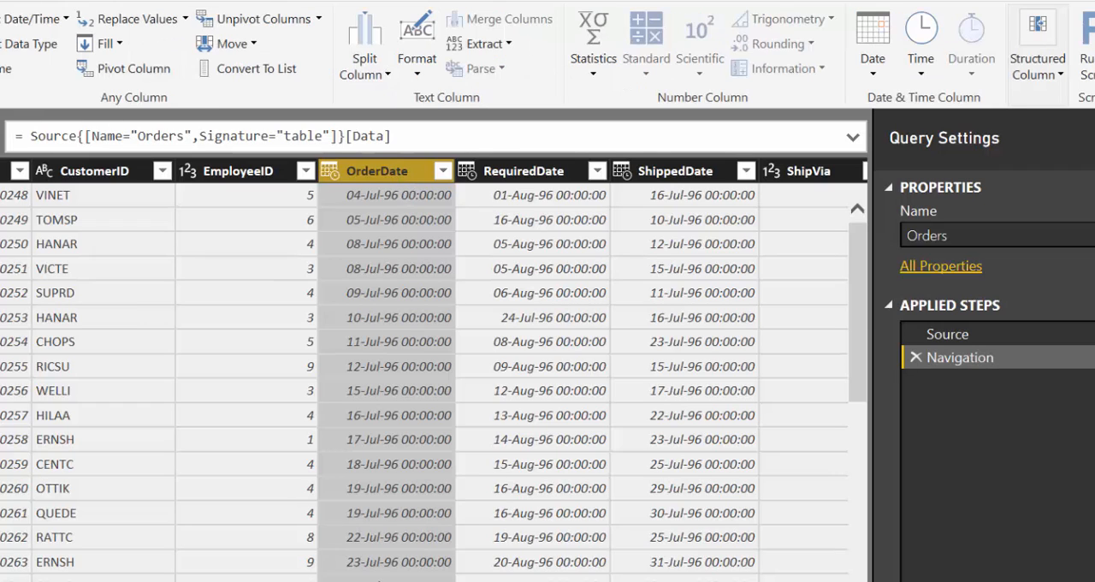
left_click(503, 48)
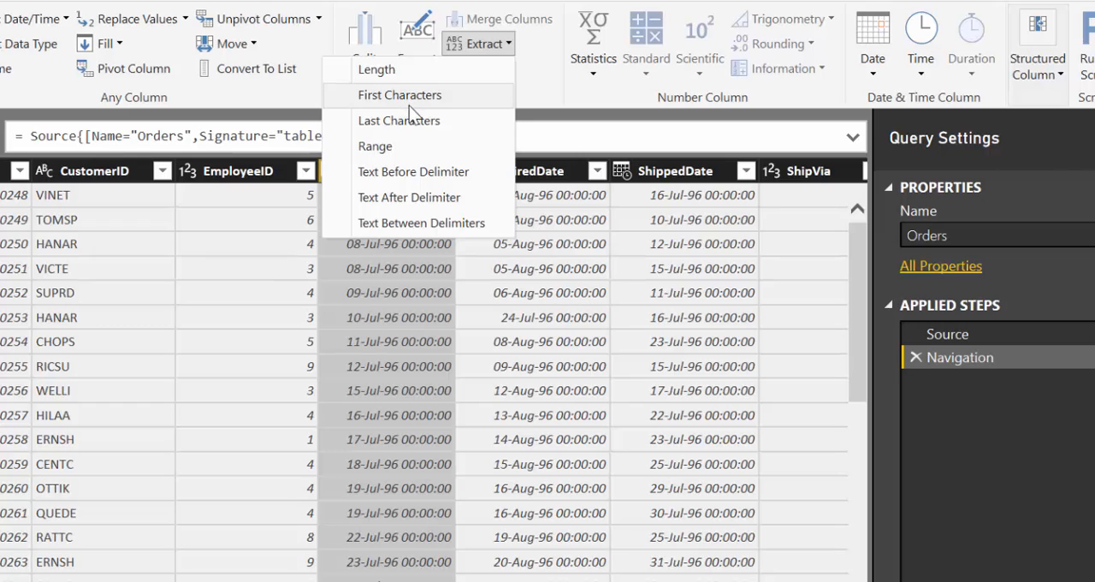
left_click(412, 171)
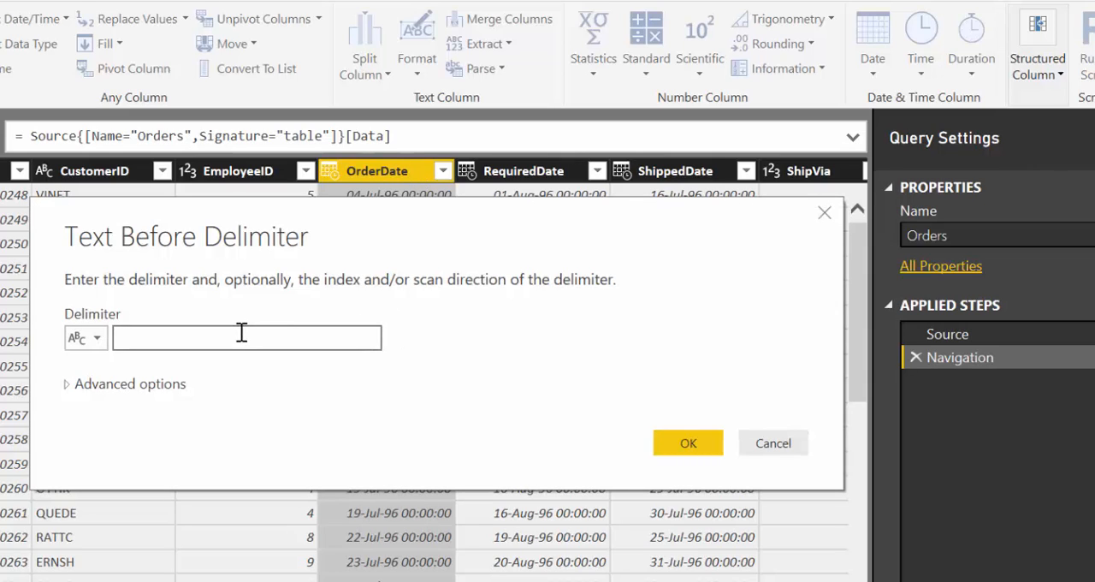
left_click(689, 442)
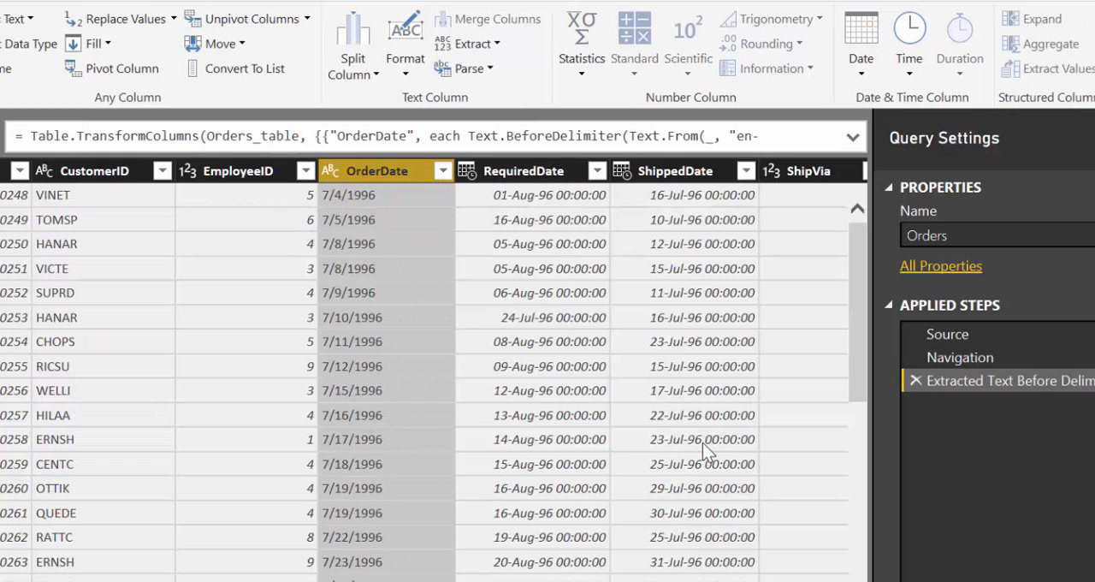
left_click(852, 137)
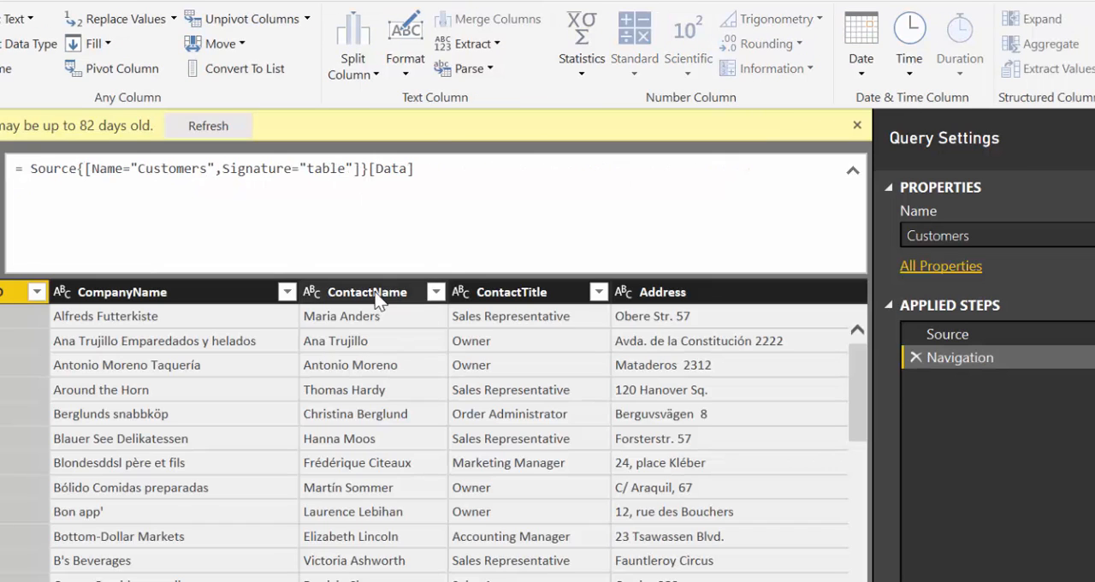
- Extract the text length of the ContactName column in the Customers query, then delete that applied step
left_click(381, 292)
left_click(488, 40)
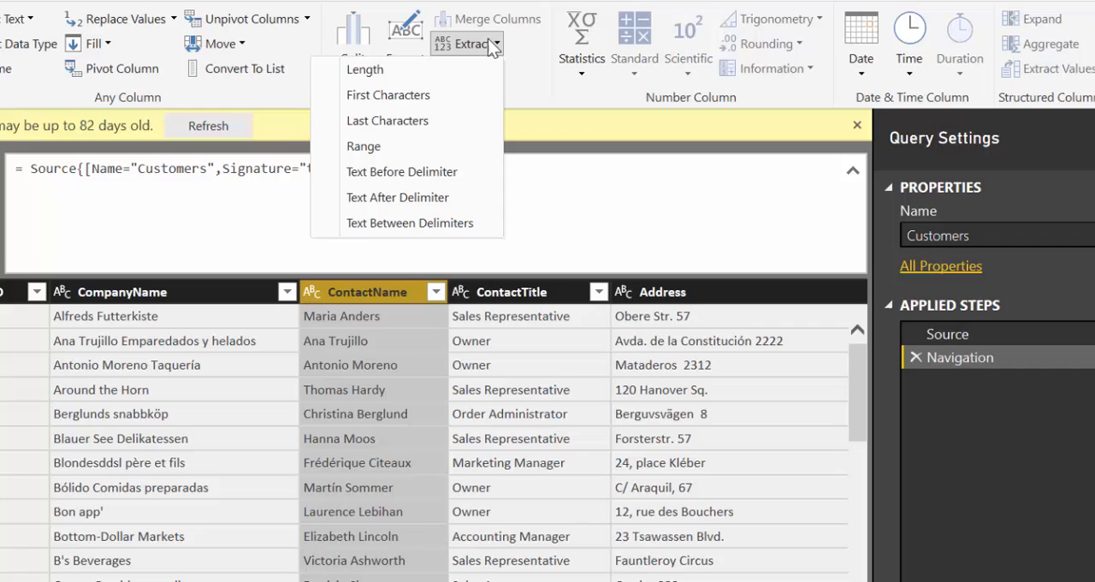
left_click(430, 68)
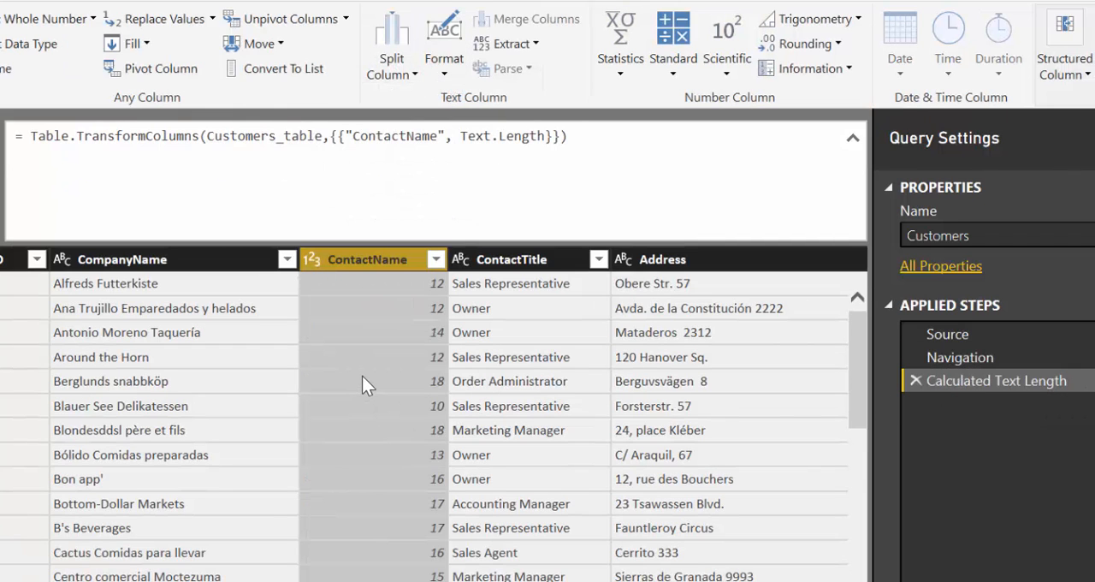
left_click(913, 379)
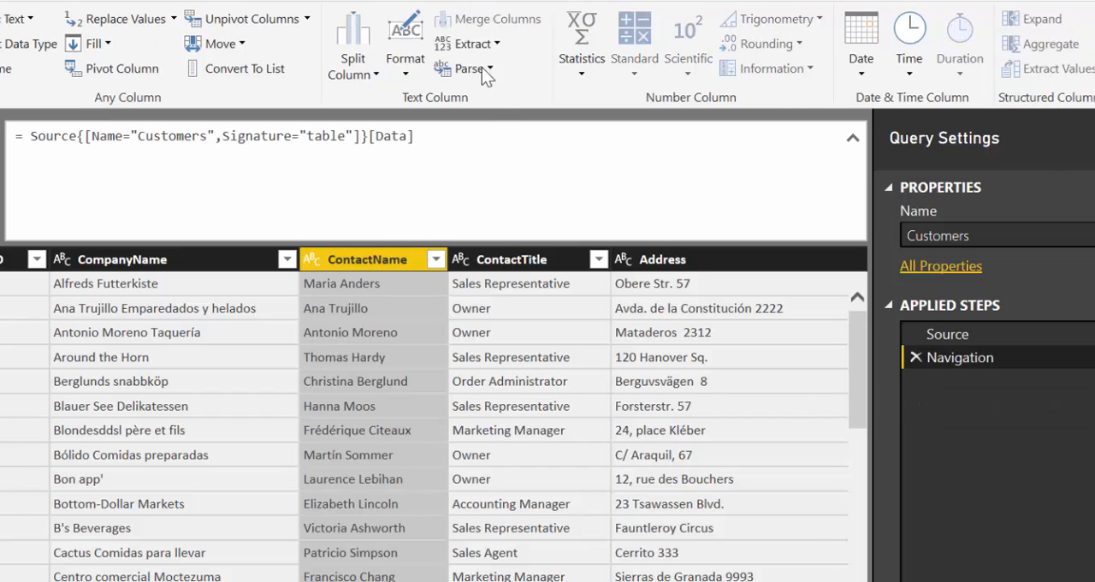
- Extract the first 1 character of the ContactName column, then delete the Extracted First Characters step
left_click(466, 44)
left_click(398, 96)
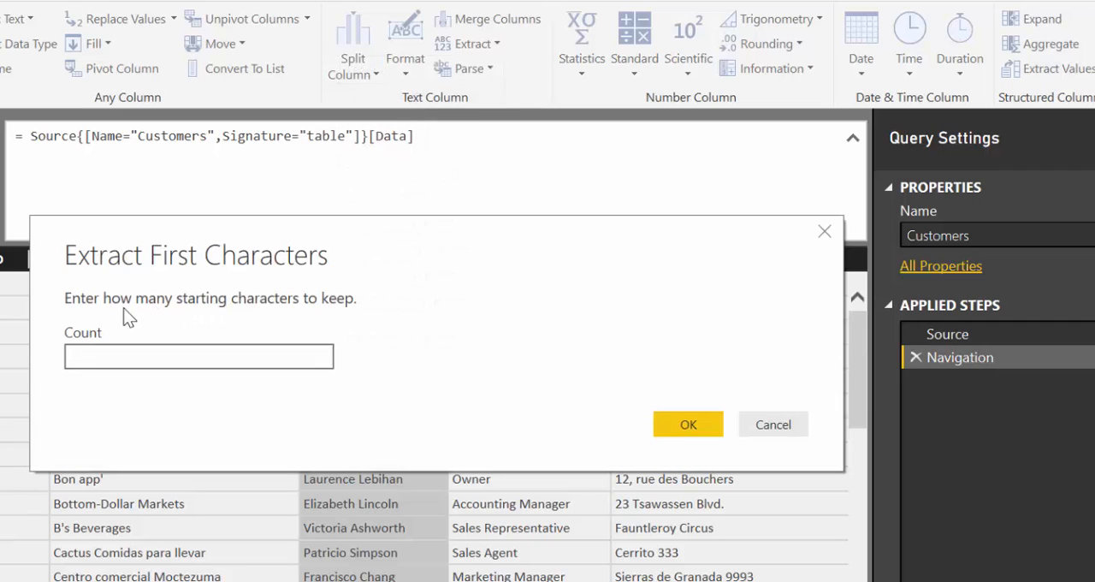
type("1")
left_click(714, 431)
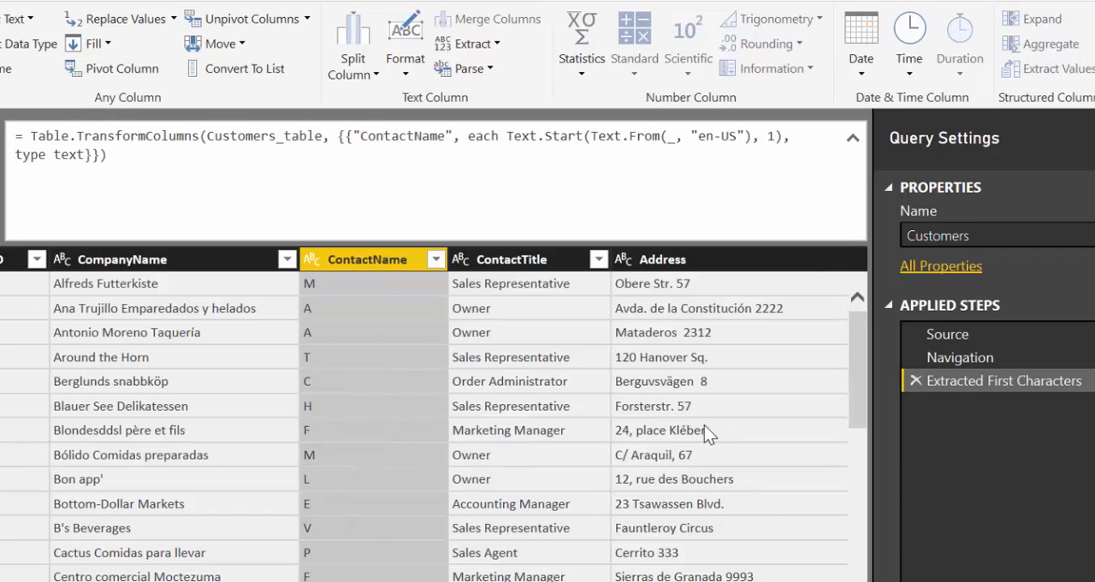
left_click(913, 380)
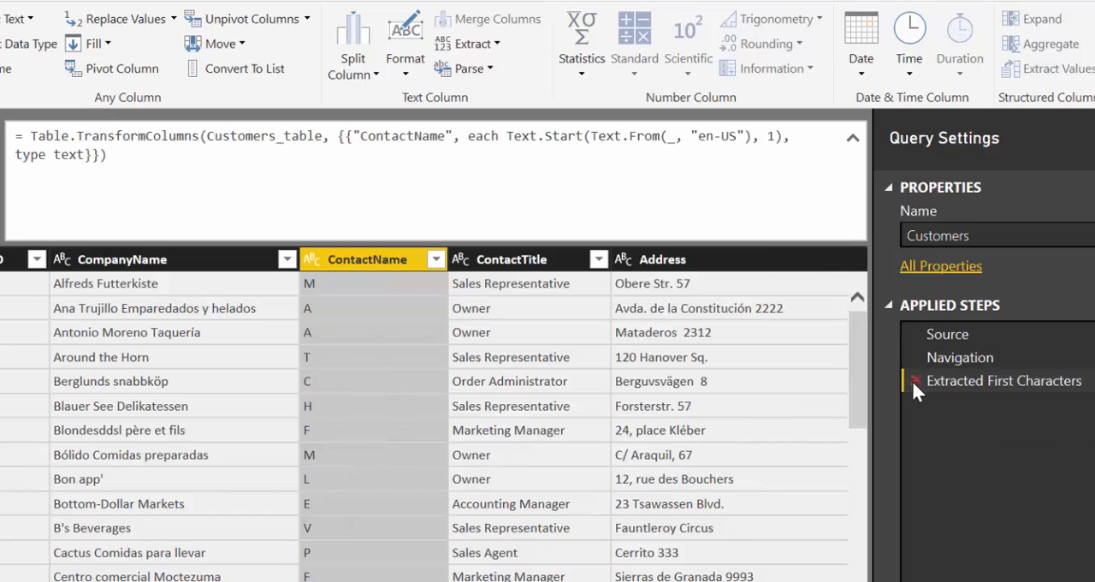
- Extract the last 5 characters of the ContactName column, then delete the Extracted Last Characters step
left_click(480, 43)
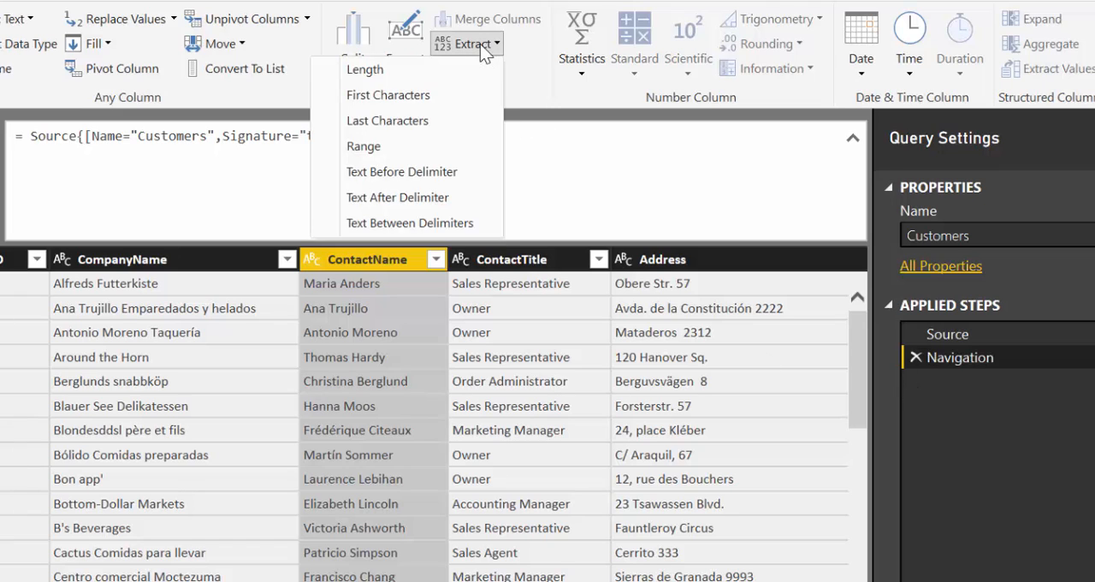
left_click(401, 124)
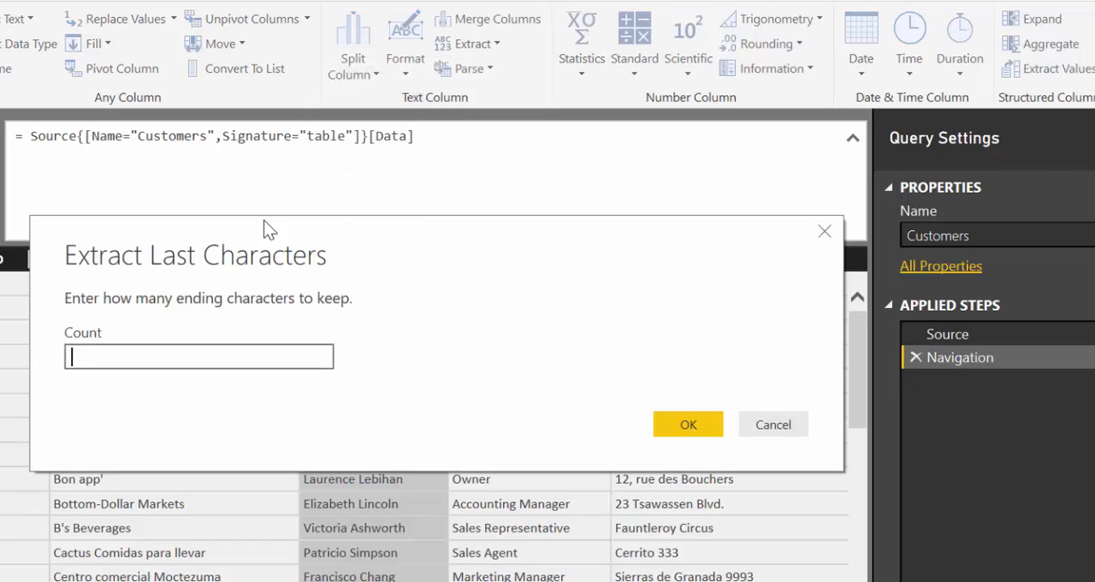
type("5")
left_click(698, 420)
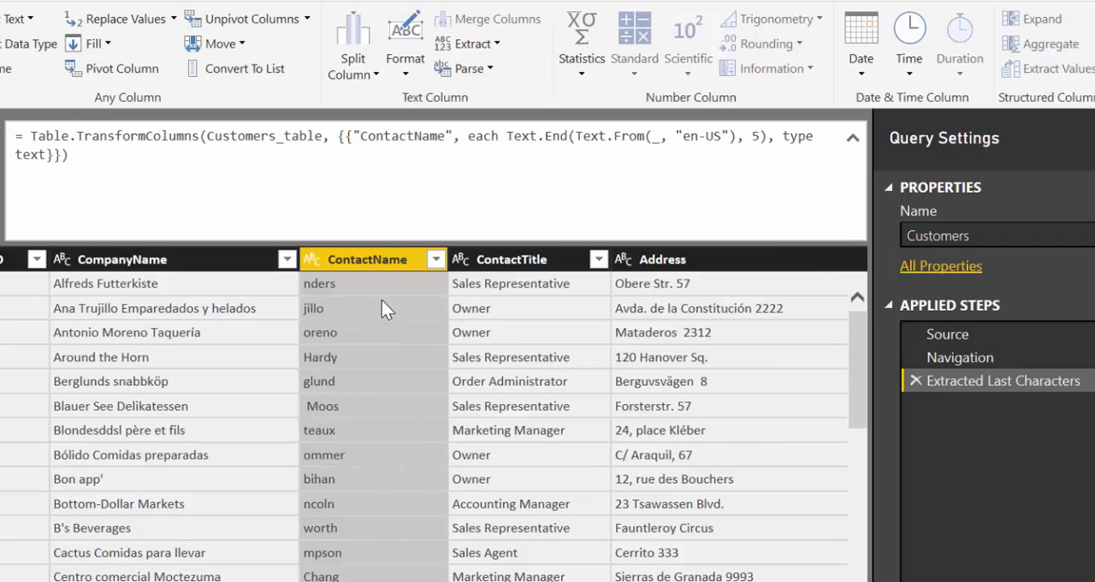
left_click(911, 379)
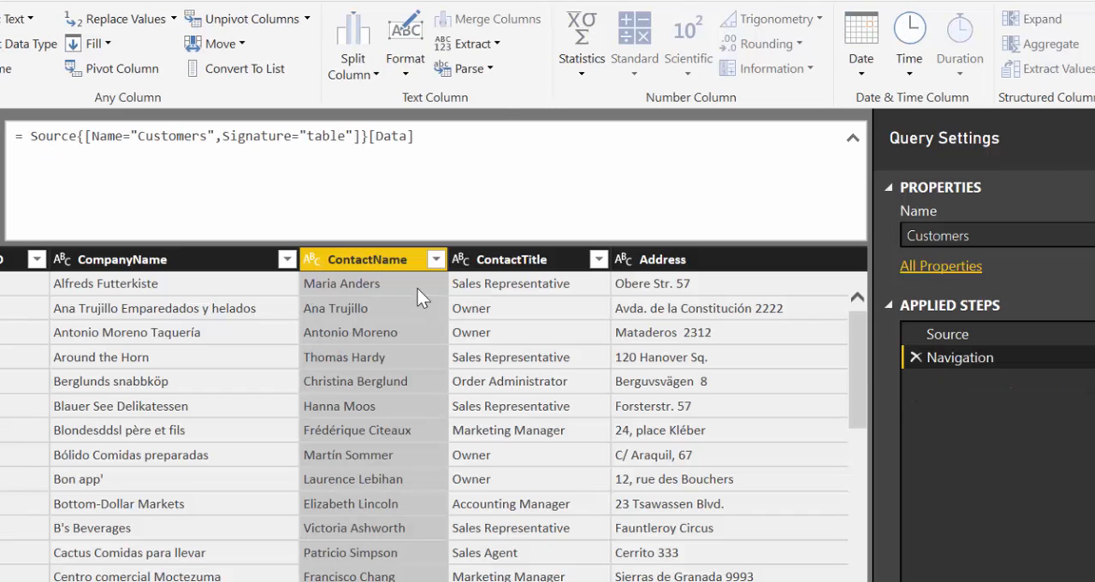
- Extract the text between a space and a period in the Address column, then delete that applied extraction step
left_click(472, 47)
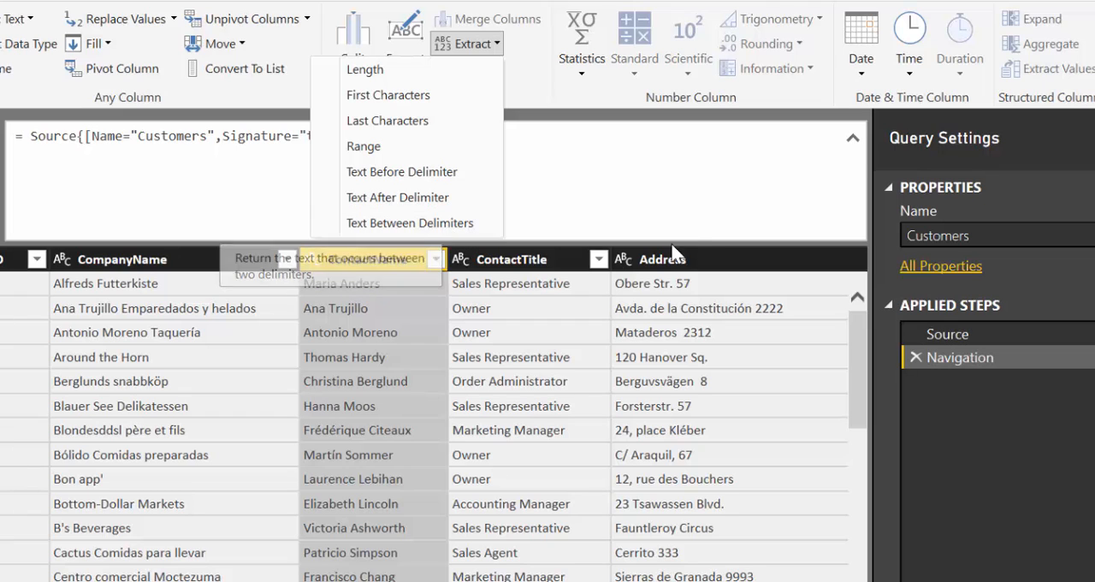
left_click(711, 265)
left_click(710, 264)
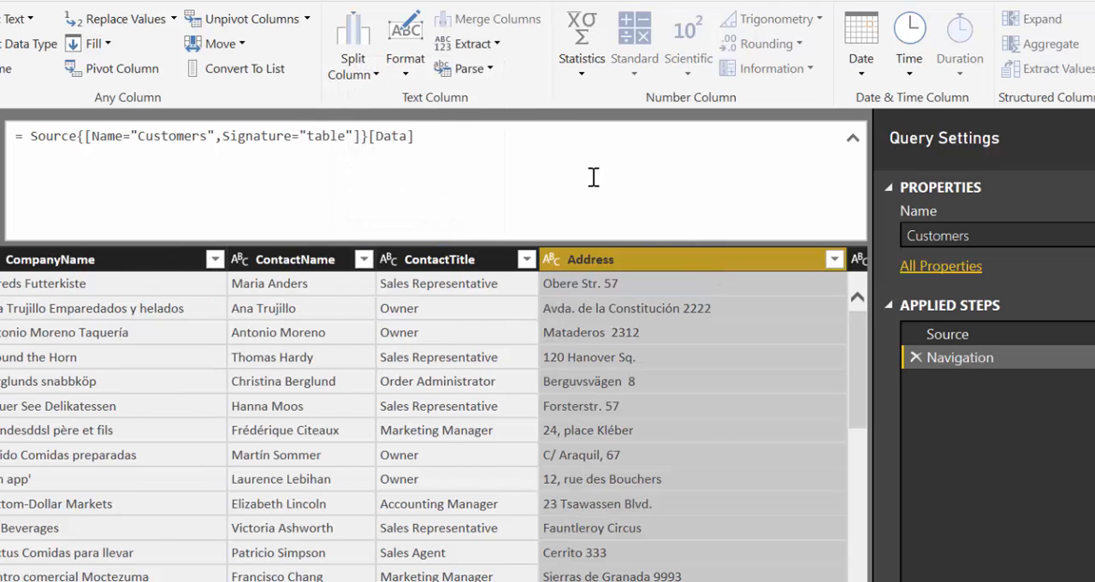
left_click(462, 44)
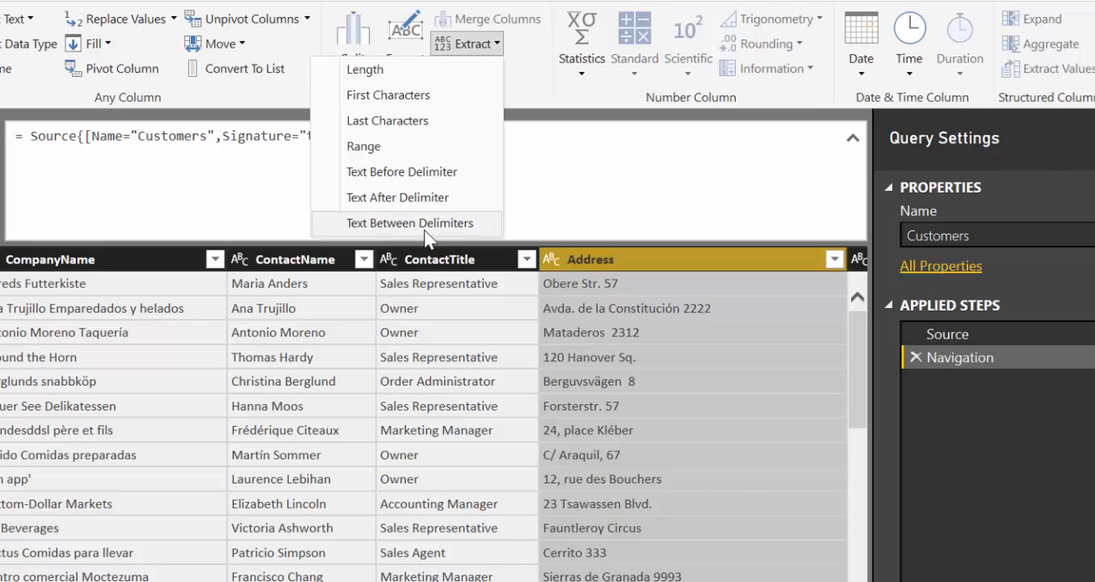
left_click(419, 224)
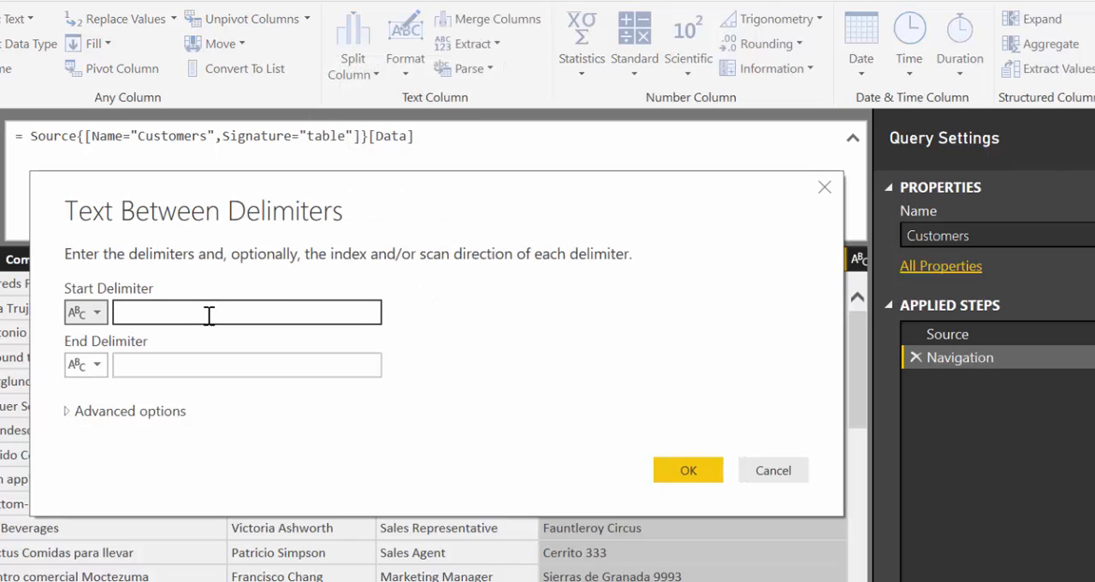
left_click(208, 315)
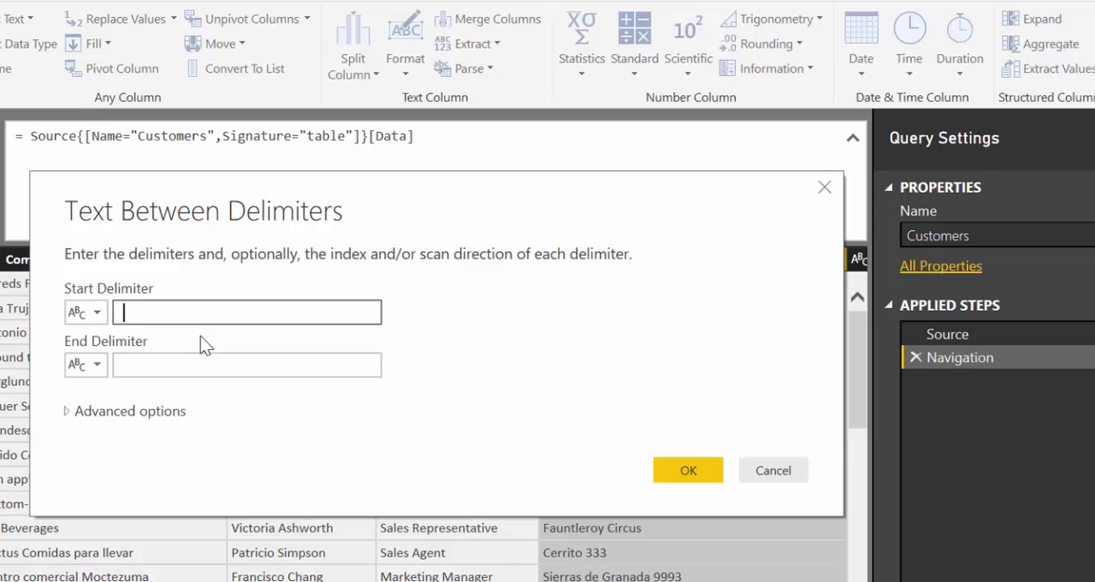
left_click(187, 357)
type(".")
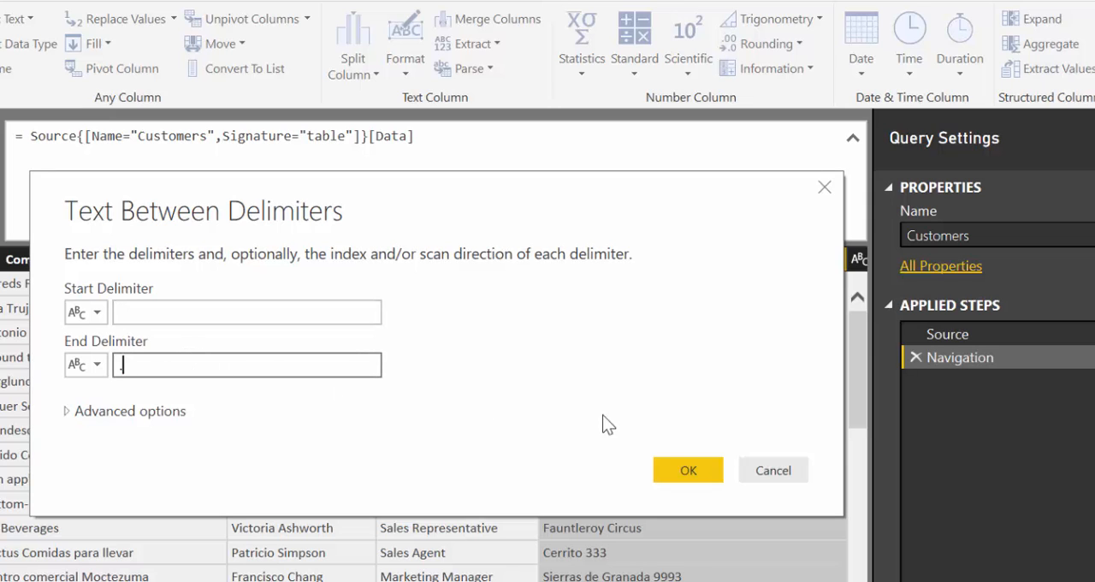
left_click(700, 466)
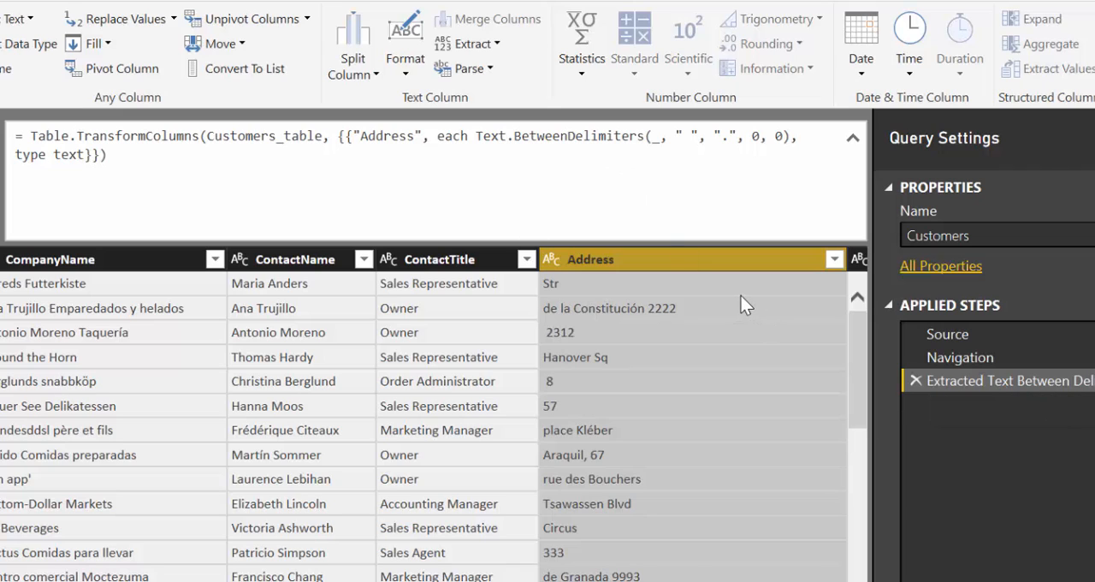
left_click(915, 379)
- Extract a text range from the ContactName column with starting index 6 and 1000 characters
left_click(274, 266)
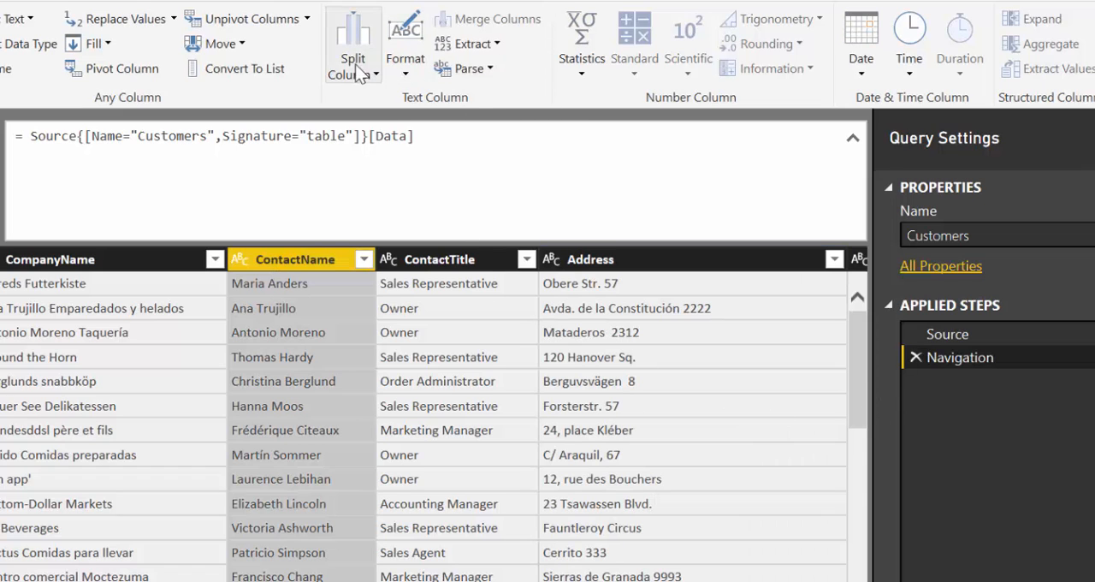
left_click(494, 47)
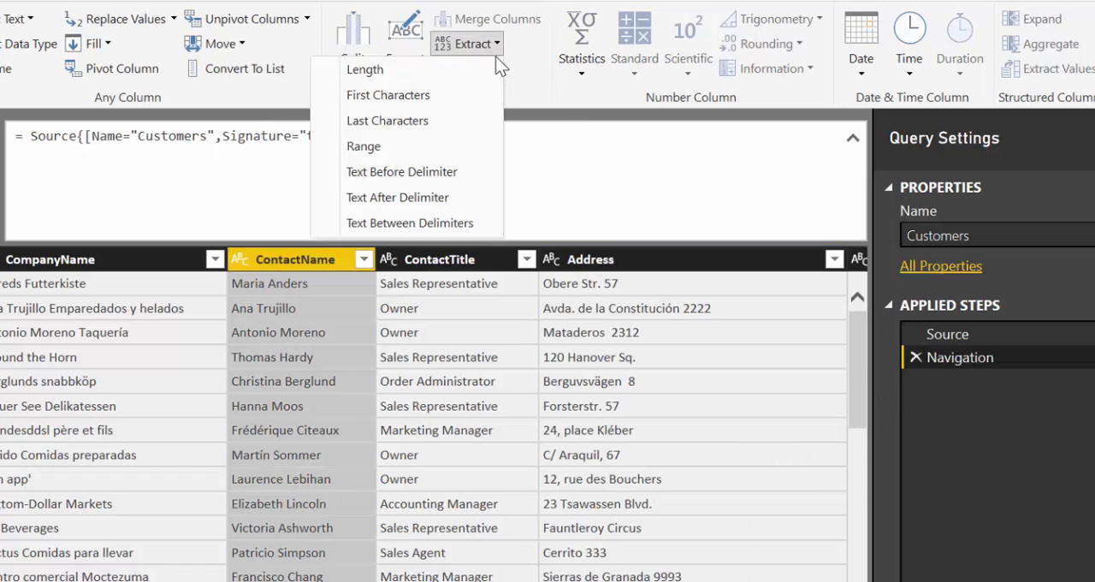
left_click(457, 140)
left_click_drag(275, 207, 304, 16)
left_click(141, 112)
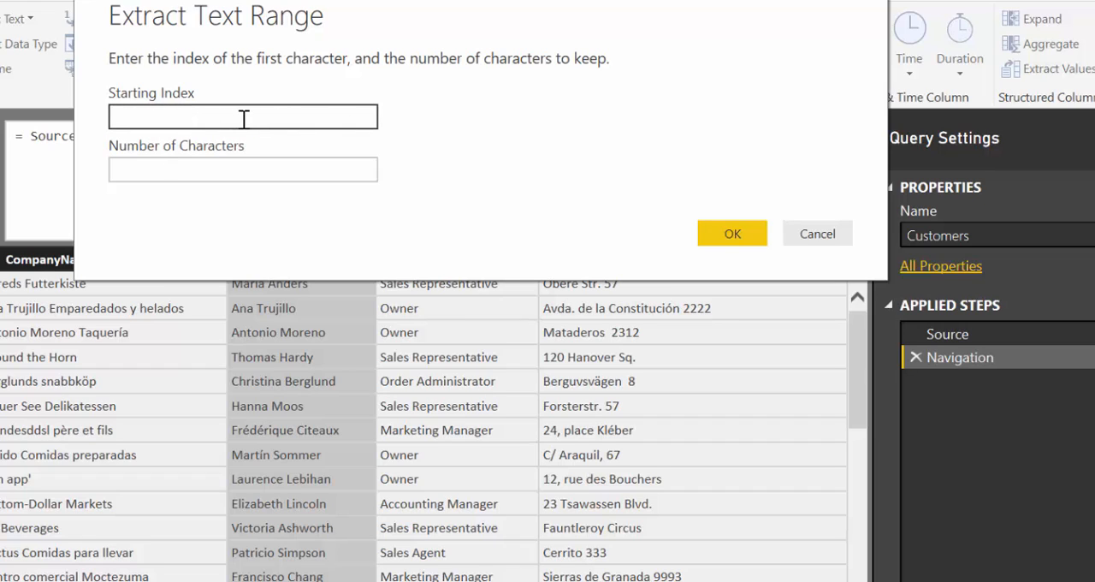
left_click(154, 117)
type("6")
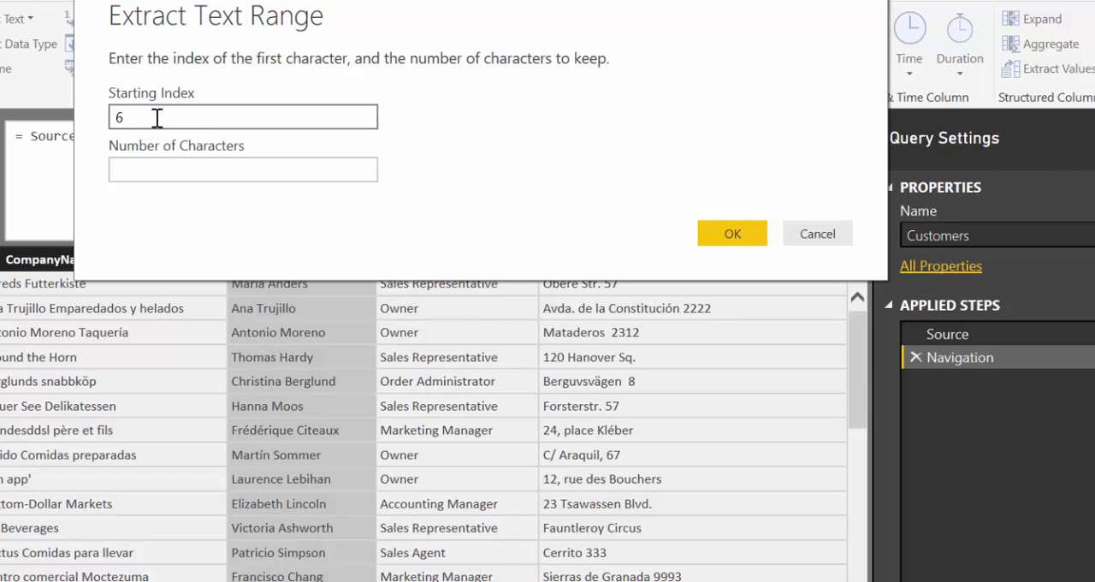
left_click(163, 174)
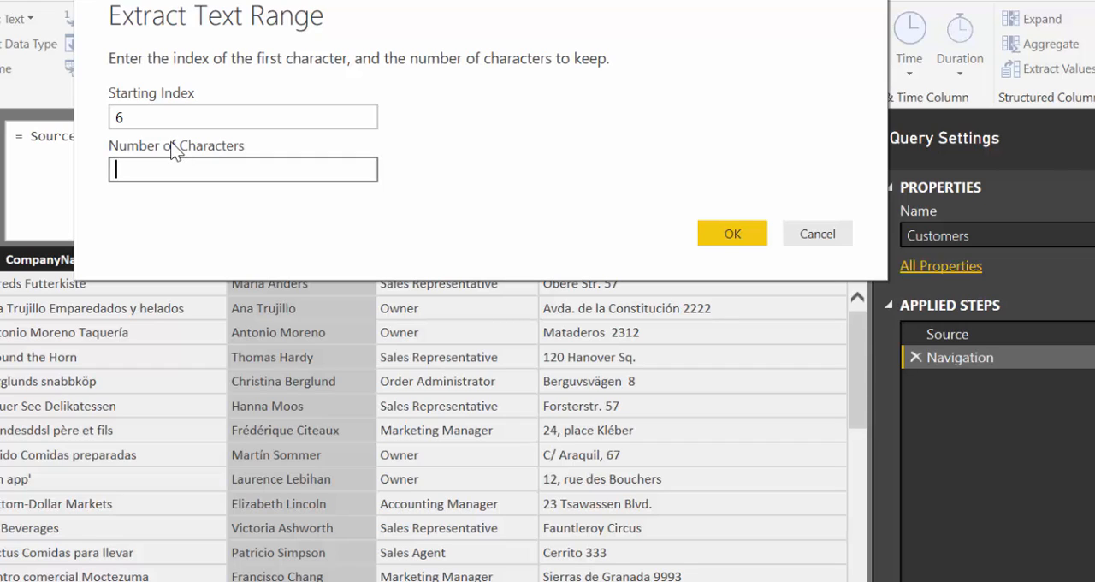
type("10000")
key("BackSpace")
left_click(736, 233)
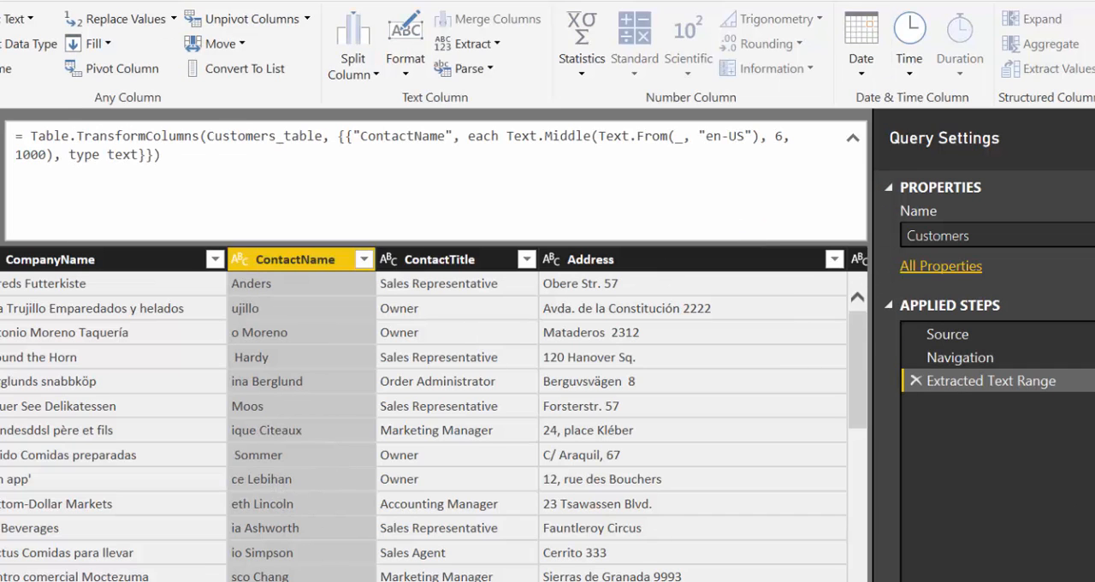
- Set the ContactName text range extraction to 4 characters, then delete the Extracted Text Range step
left_click(1093, 381)
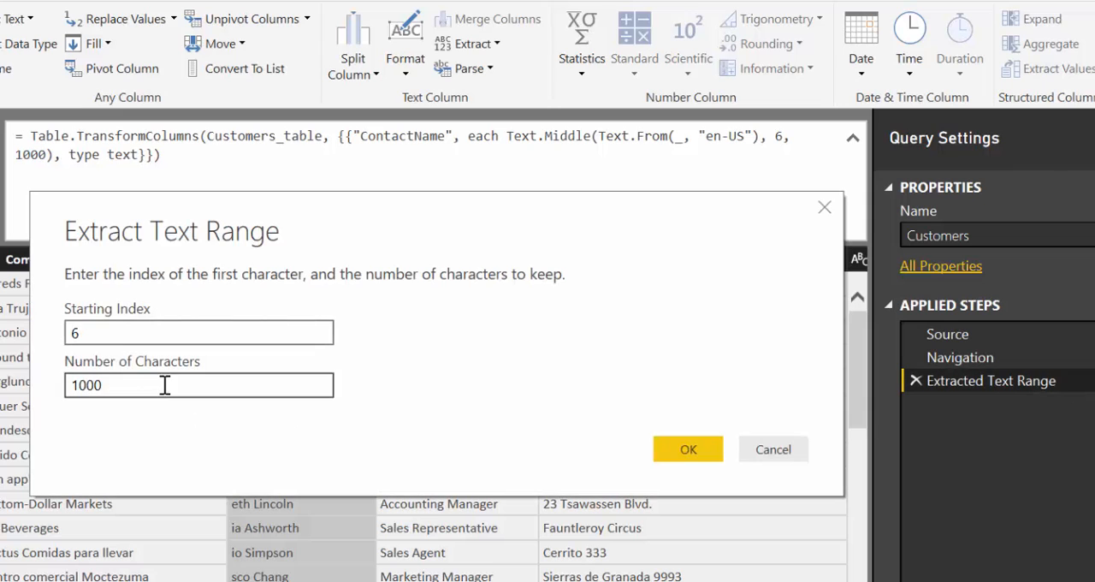
left_click_drag(164, 385, 65, 384)
type("4")
left_click(689, 448)
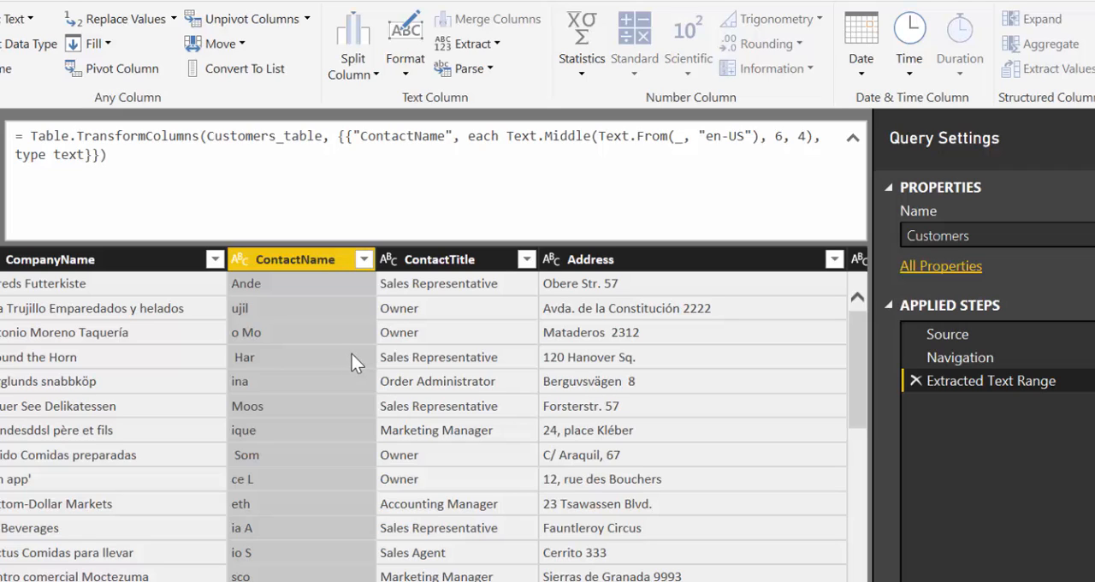
left_click(916, 382)
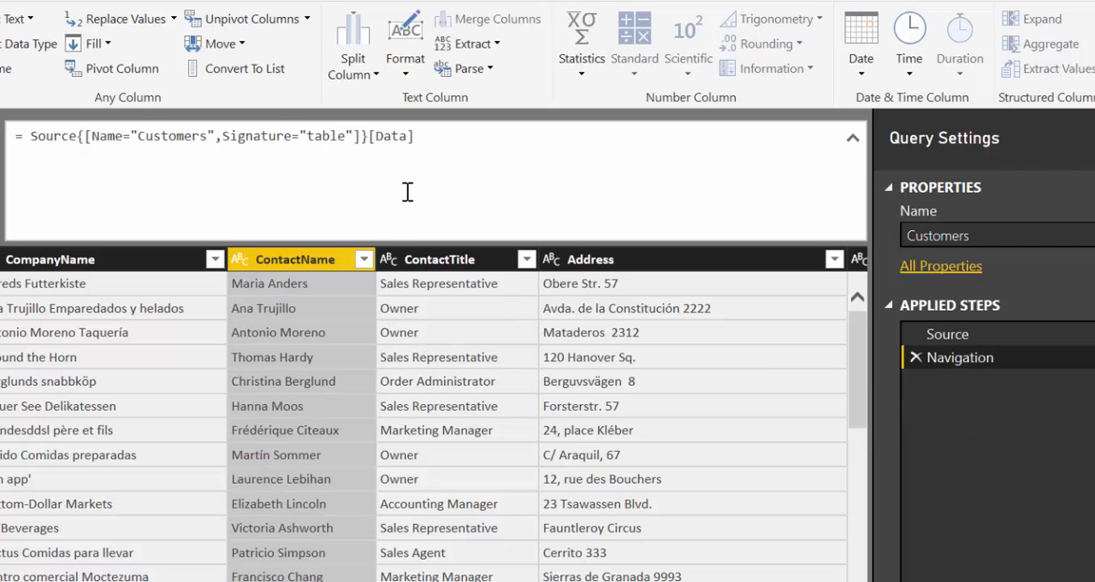
- Show the available Extract transformations for the ContactName column
left_click(491, 47)
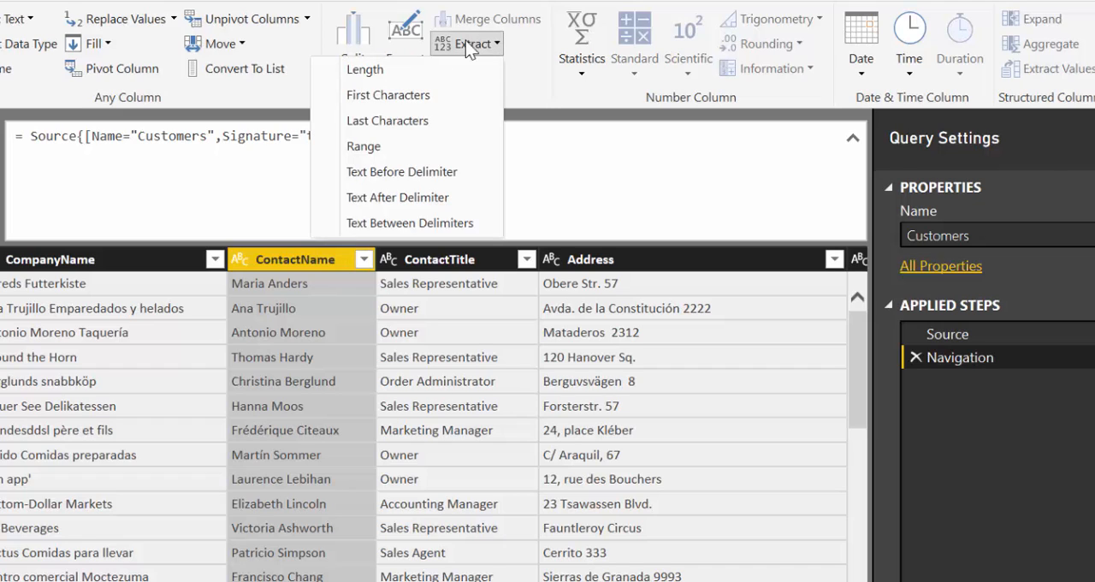